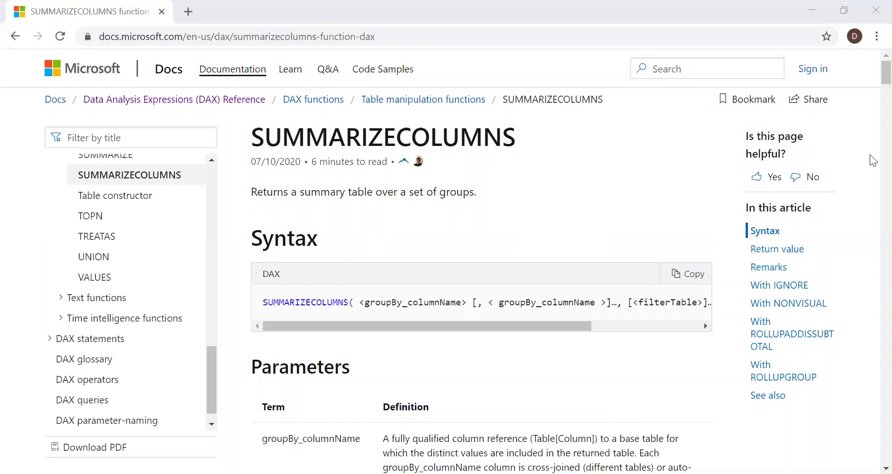
Read the SUMMARIZECOLUMNS reference page, briefly highlighting the filterTable parameter.
scroll(873, 91, down, 2)
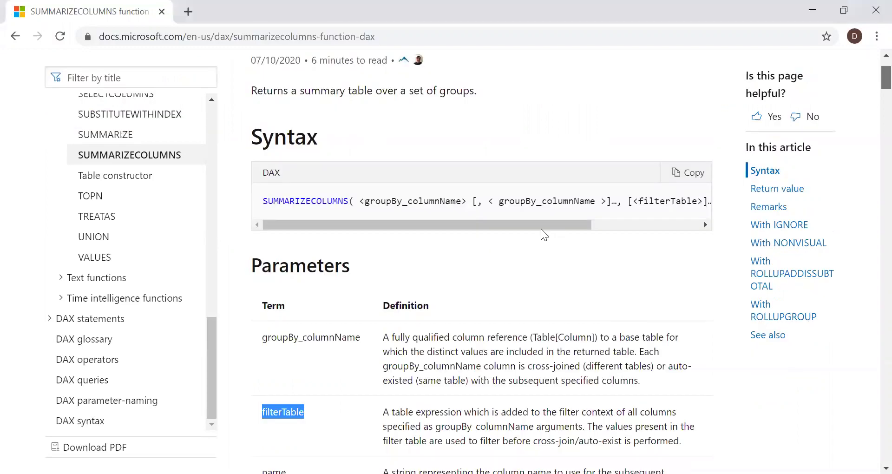
scroll(541, 229, down, 2)
drag(533, 148, 601, 149)
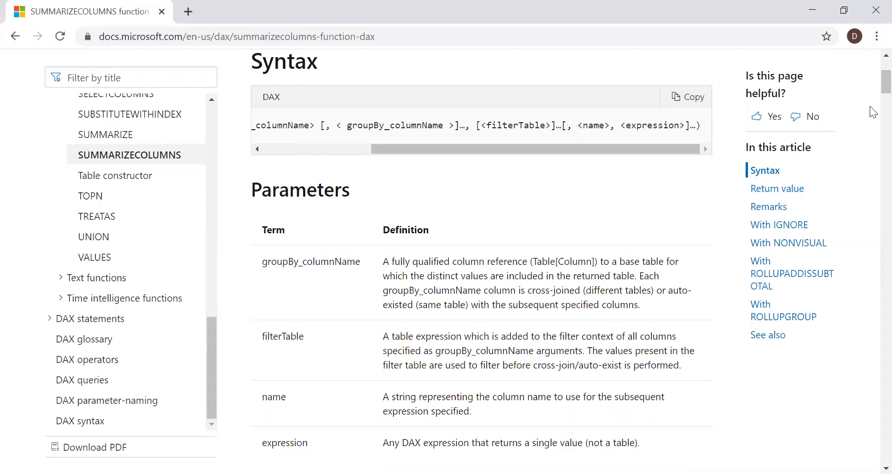
scroll(807, 100, down, 1)
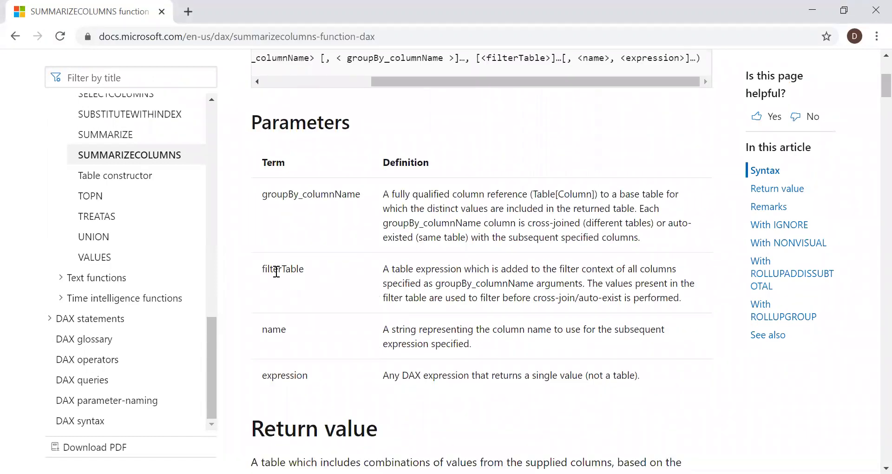
drag(262, 270, 286, 270)
click(330, 281)
Show the Sales table's ProductID, SalesMonth and Revenue rows and expand its field list.
scroll(874, 108, down, 5)
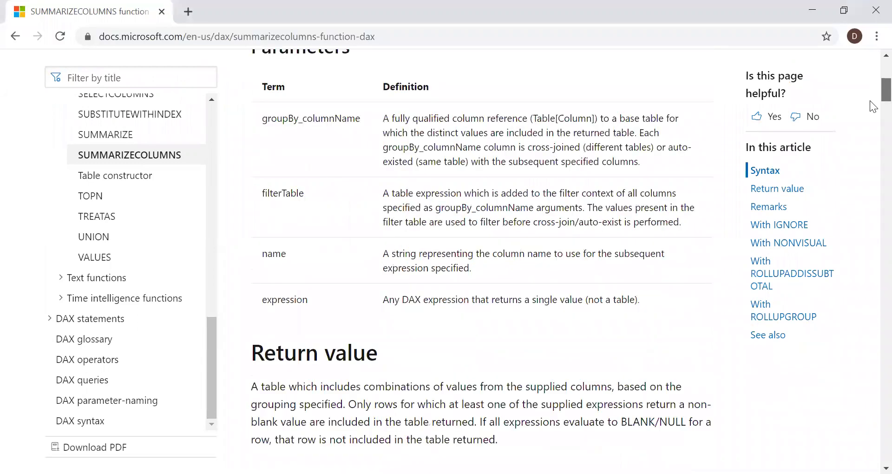
scroll(363, 181, up, 1)
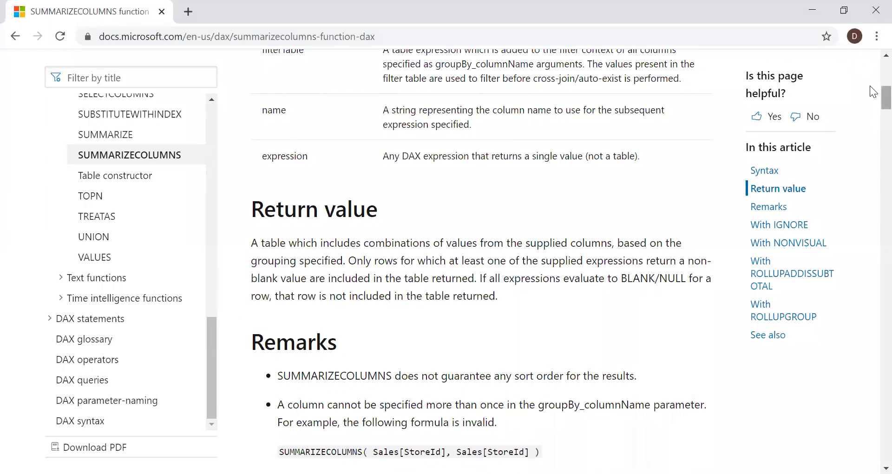
scroll(874, 69, up, 5)
scroll(874, 69, up, 5)
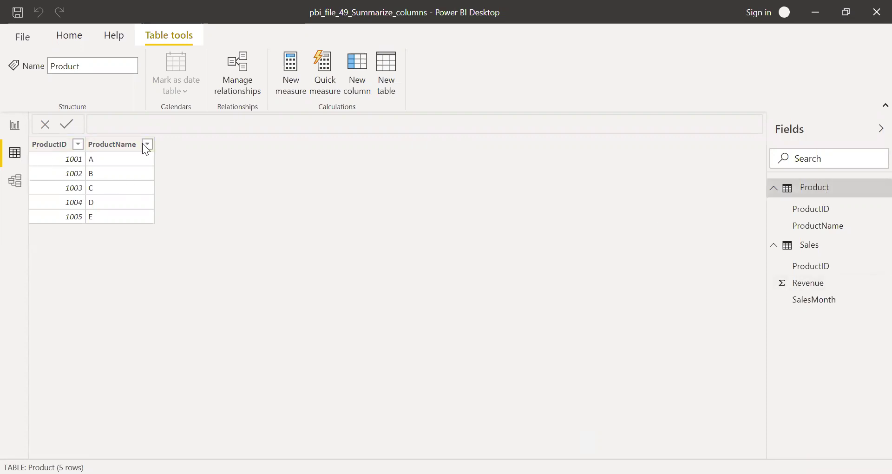
click(812, 250)
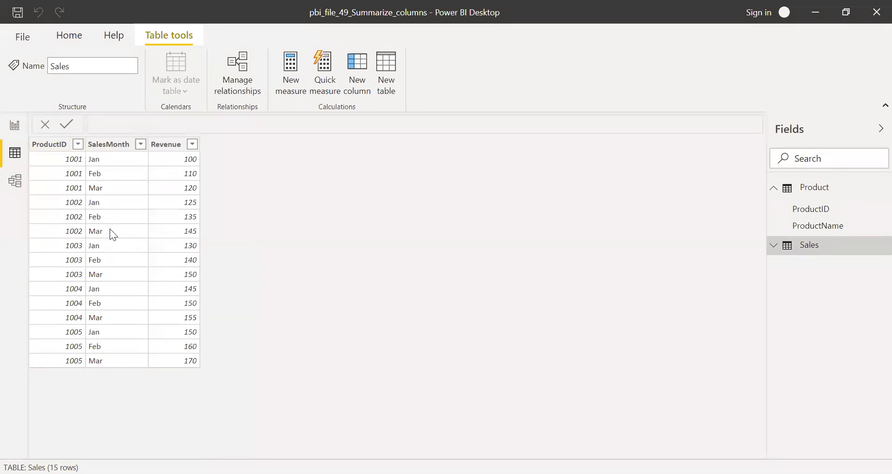
click(774, 250)
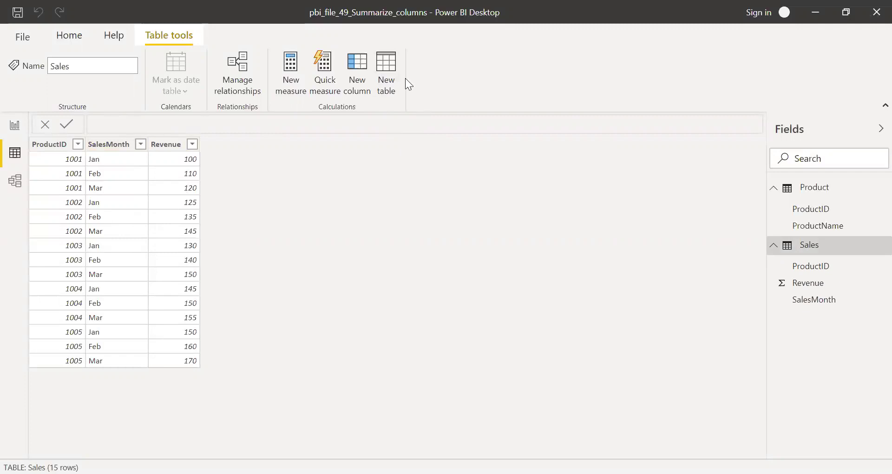
Create a new table starting summarizecolumnex = SUMMARIZECOLUMNS('Product'[ProductID], using autocomplete suggestions.
click(394, 73)
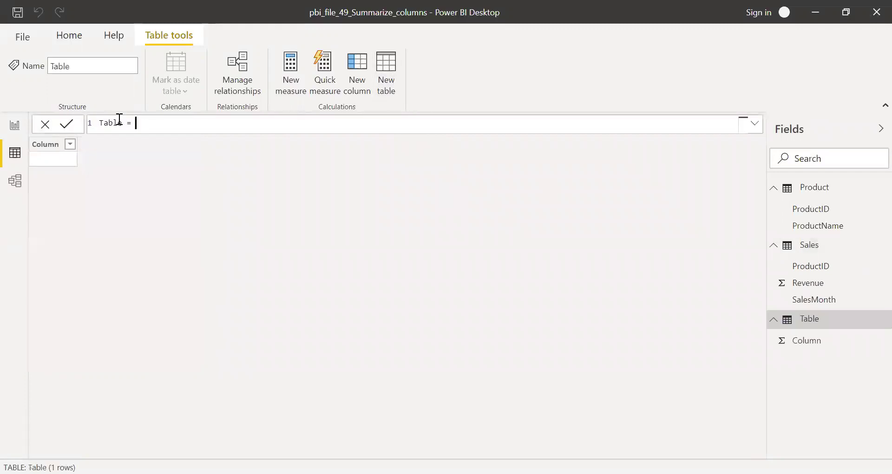
text(summarizecolumnex )
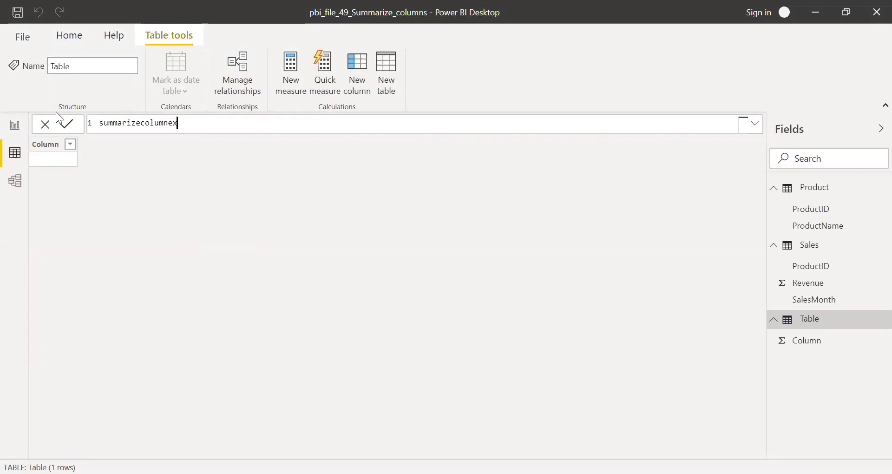
text(= )
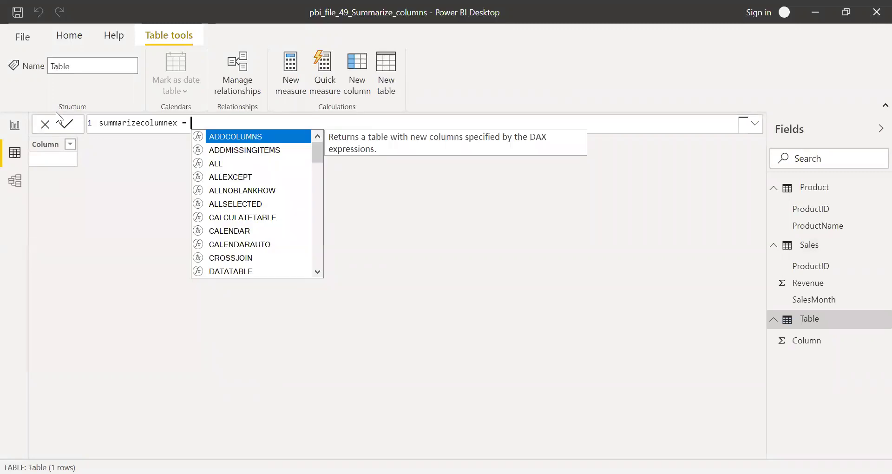
text(summ)
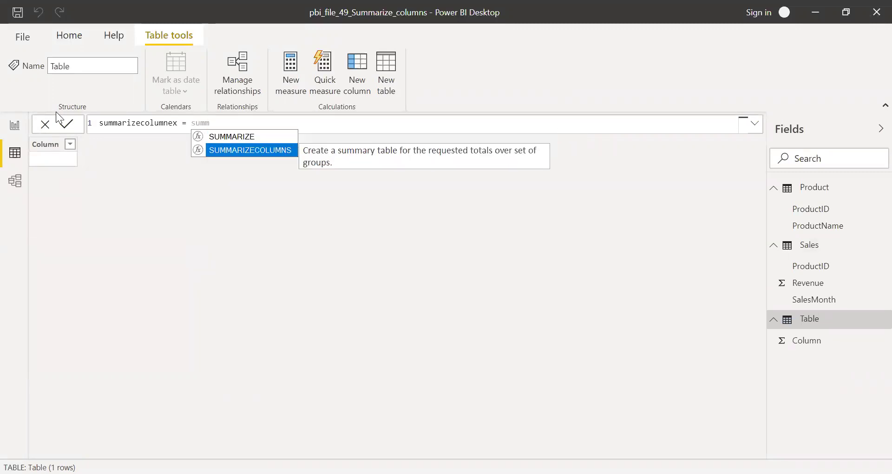
key(Tab)
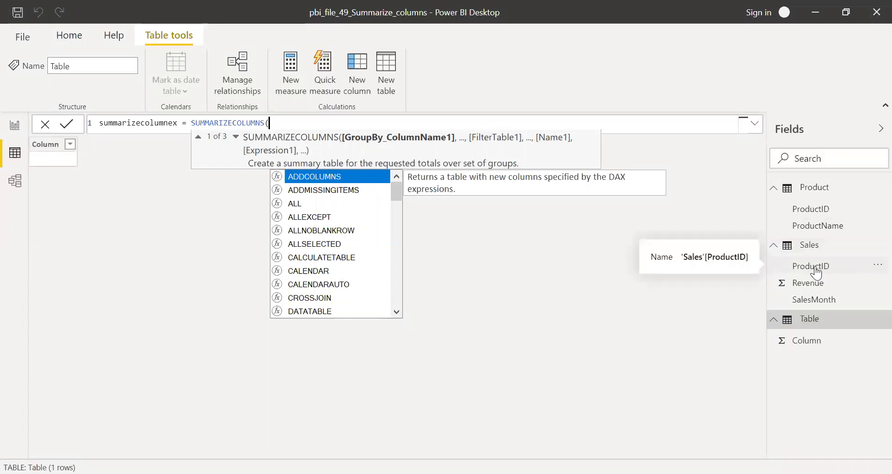
text(pro)
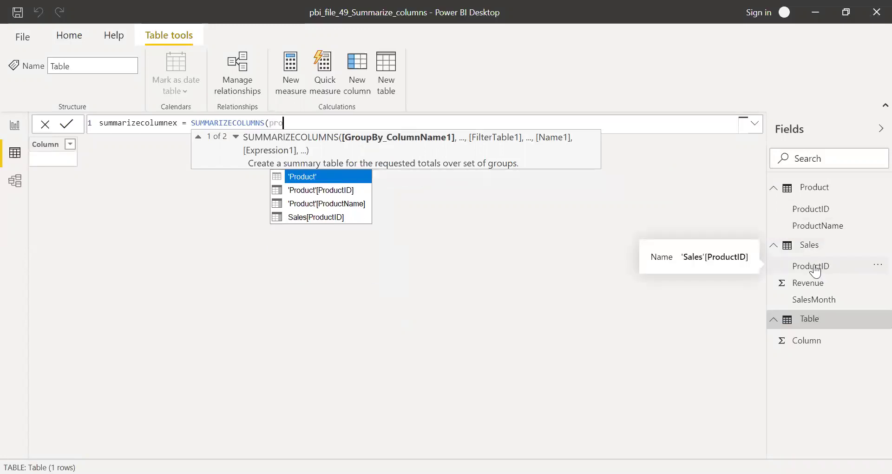
key(Down)
key(Tab)
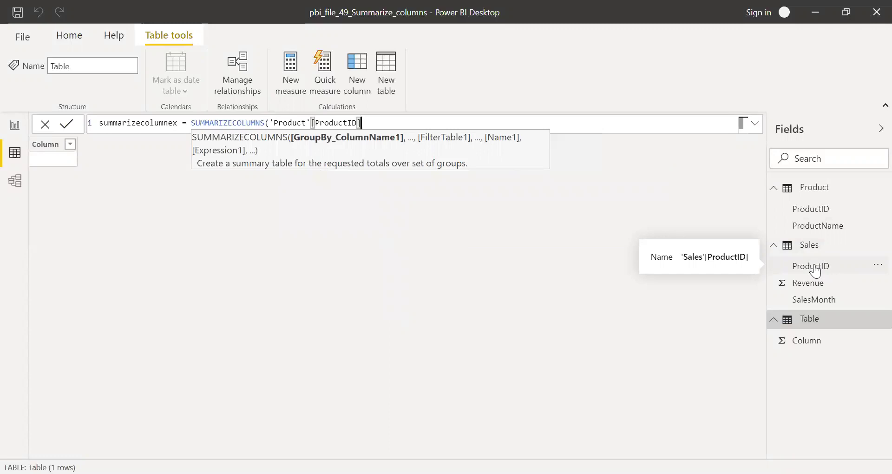
text(,)
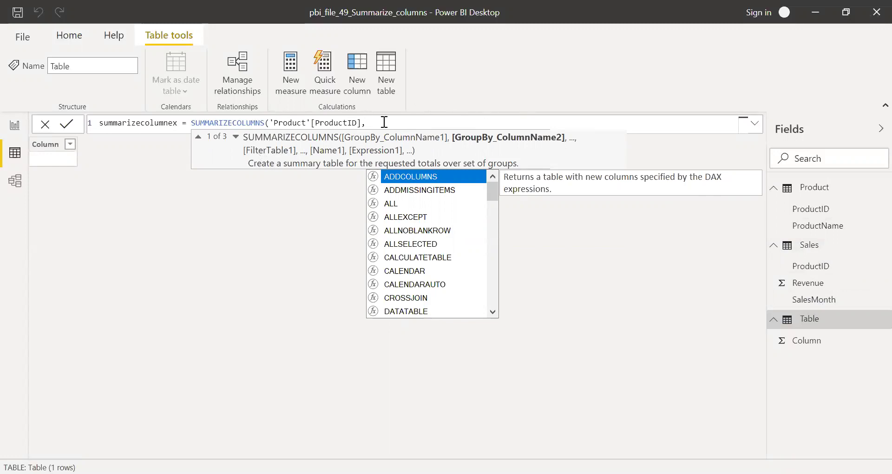
Add FILTER(Sales,Sales[SalesMonth]="Jan") and a 'Rev Total' SUM(Sales[Revenue]) column, closing the formula.
text(fil)
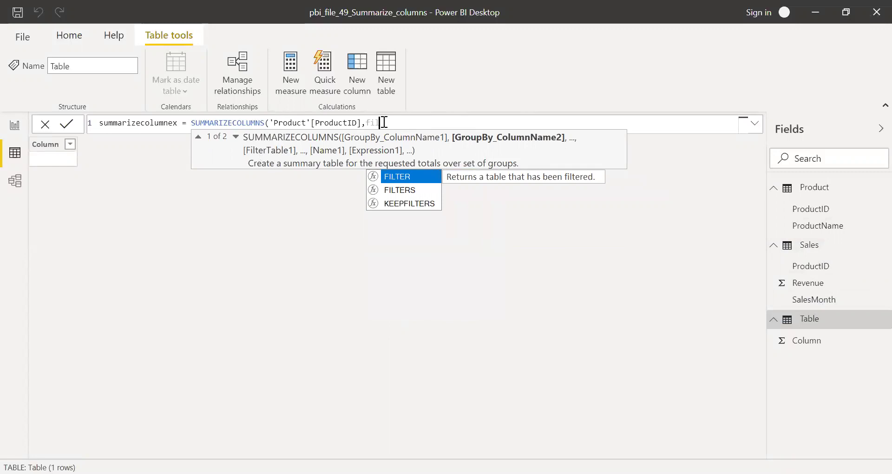
key(Tab)
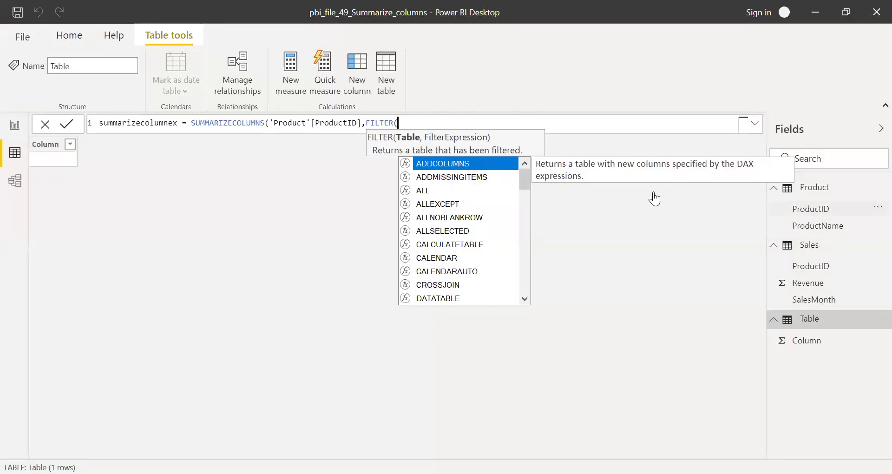
text(Sales)
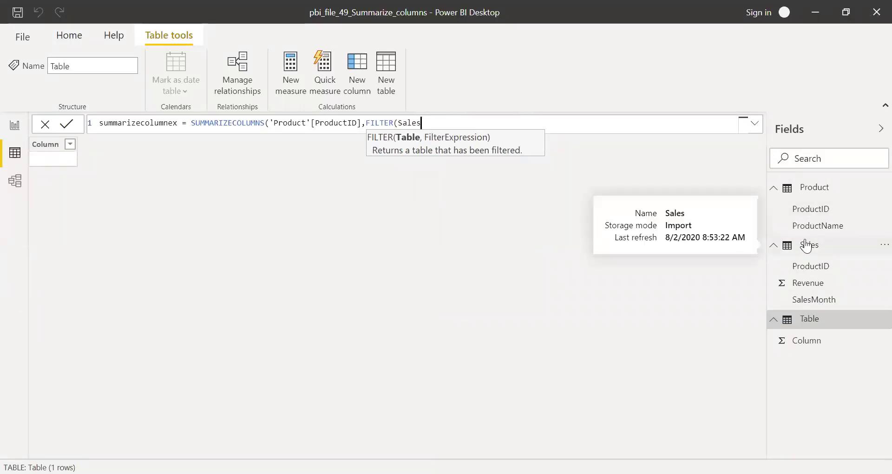
text(,)
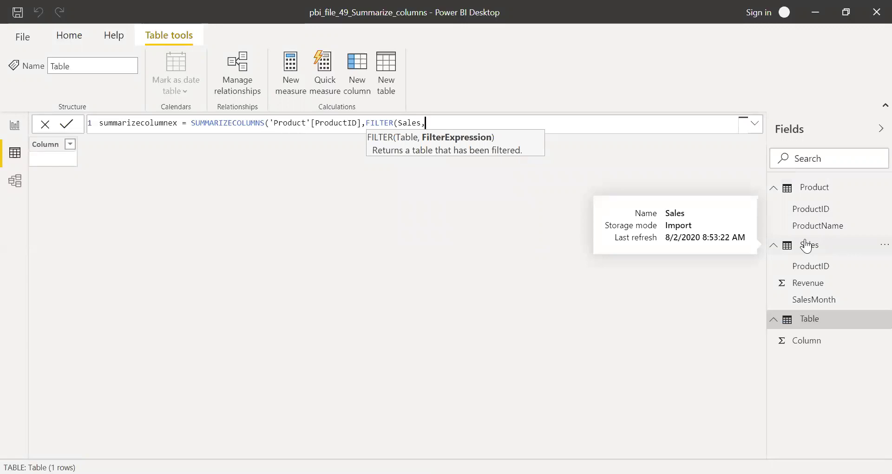
text(sale)
key(Down)
key(Down)
key(Down)
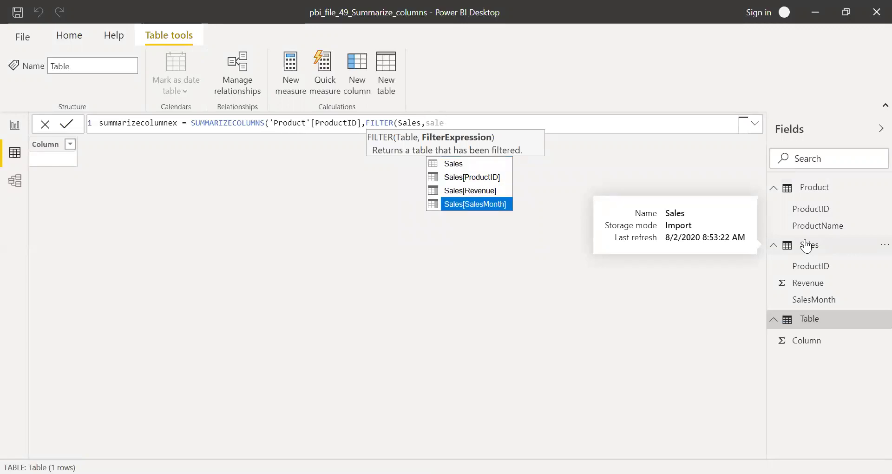
key(Tab)
text(=)
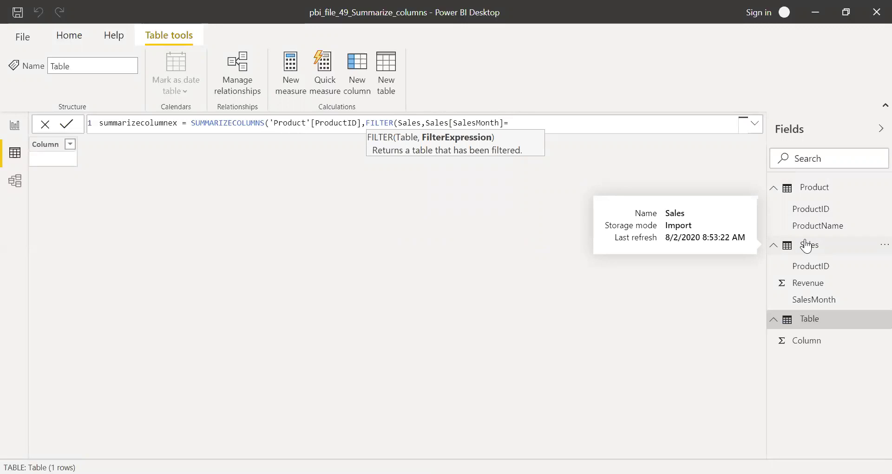
text( "Jan"))
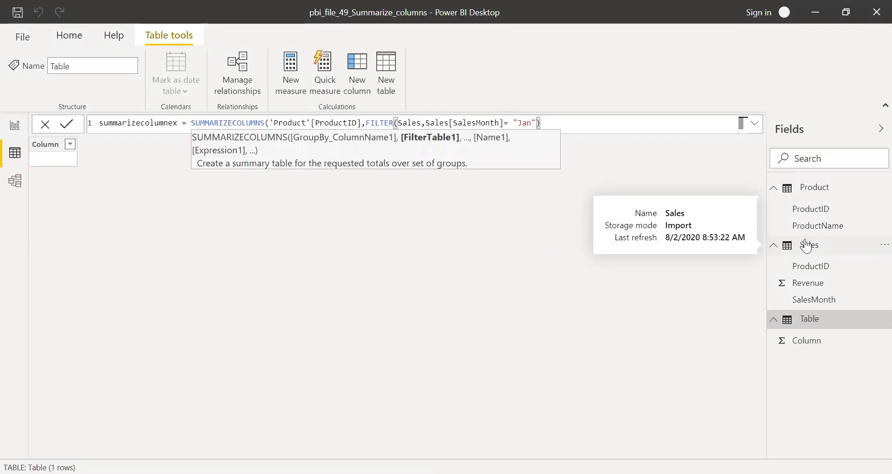
text(,)
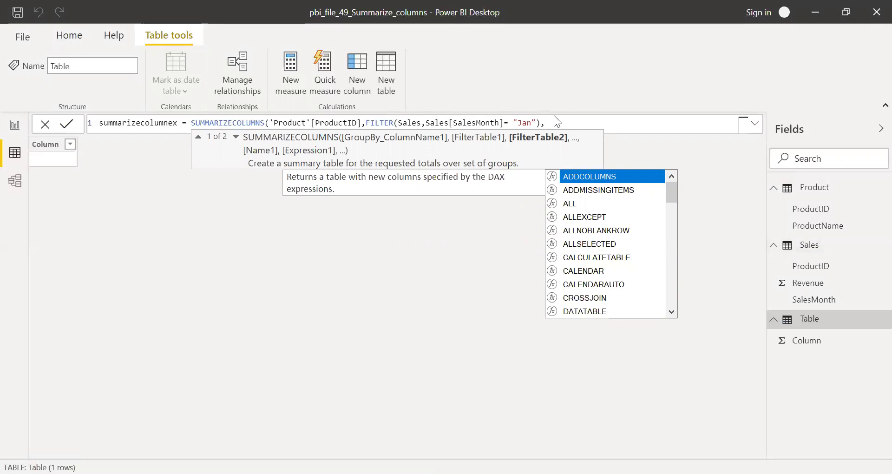
text(")
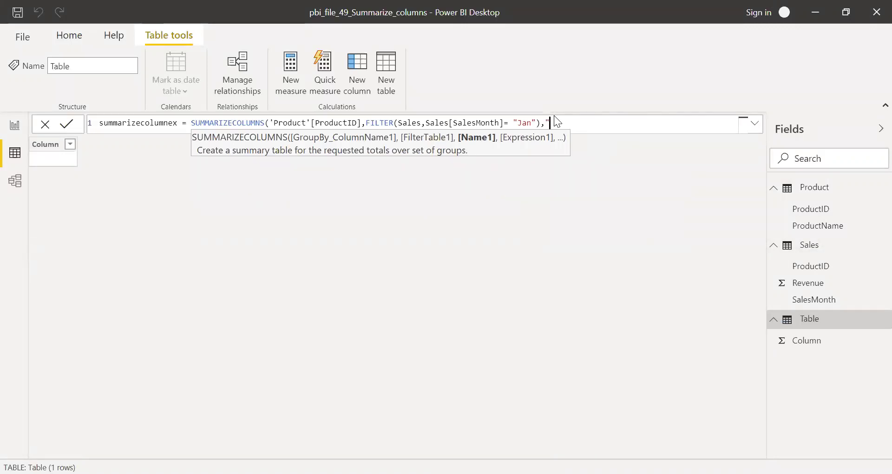
text(Reve)
text(Tota)
text(l")
text(,)
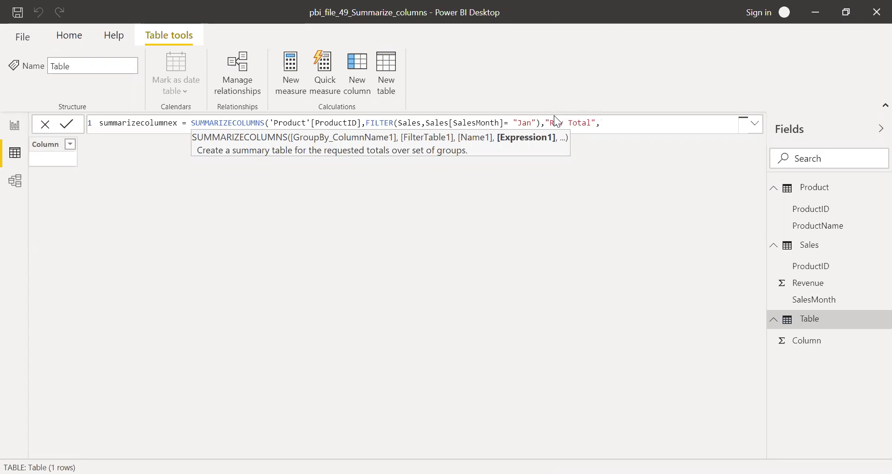
text(SUM()
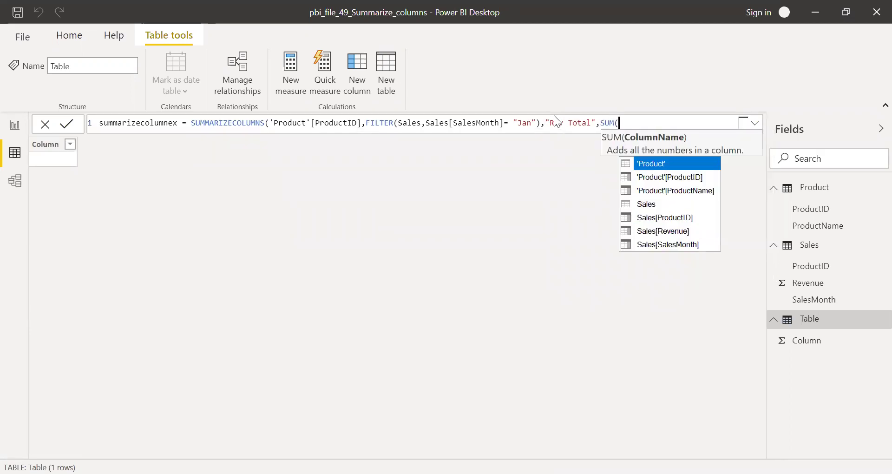
text(rev)
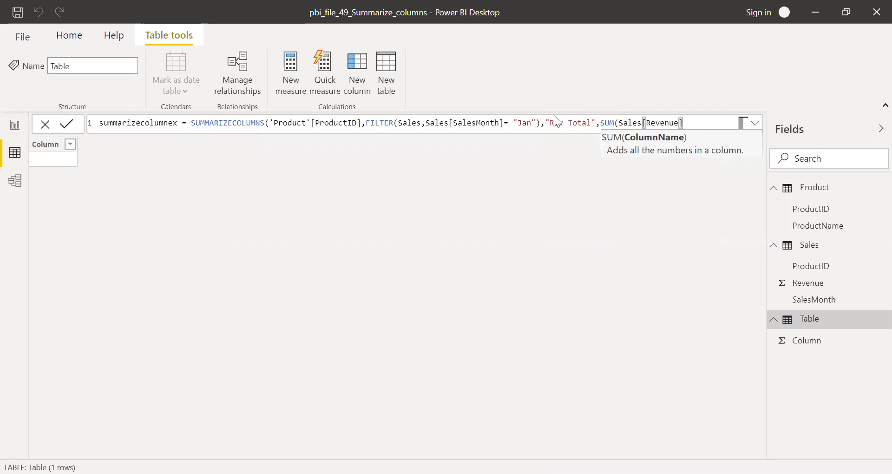
text())
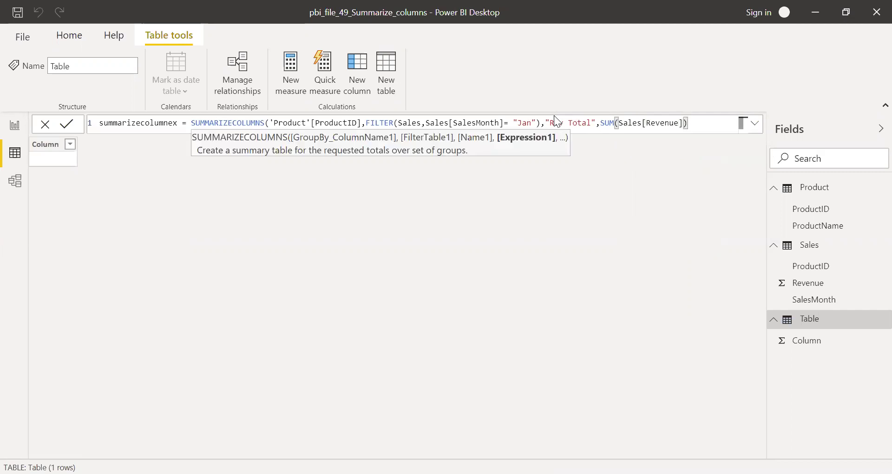
text())
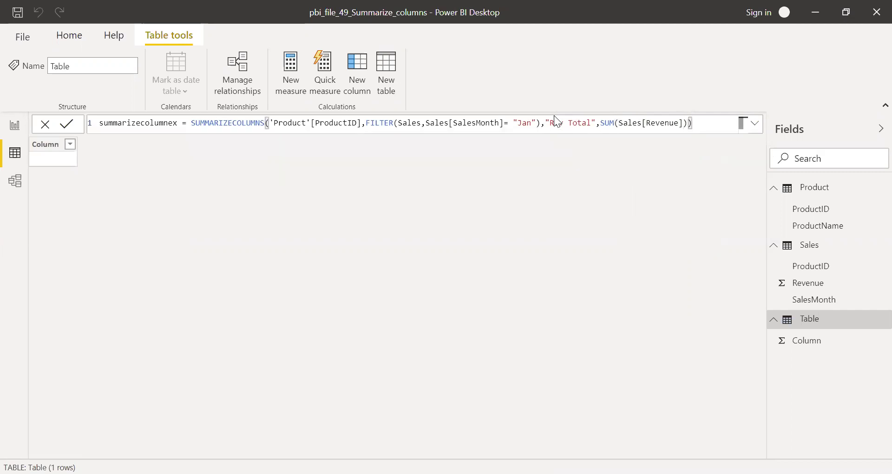
Commit the table, showing ProductIDs 1001–1005 with Jan Rev Total, and review its FILTER expression.
key(Return)
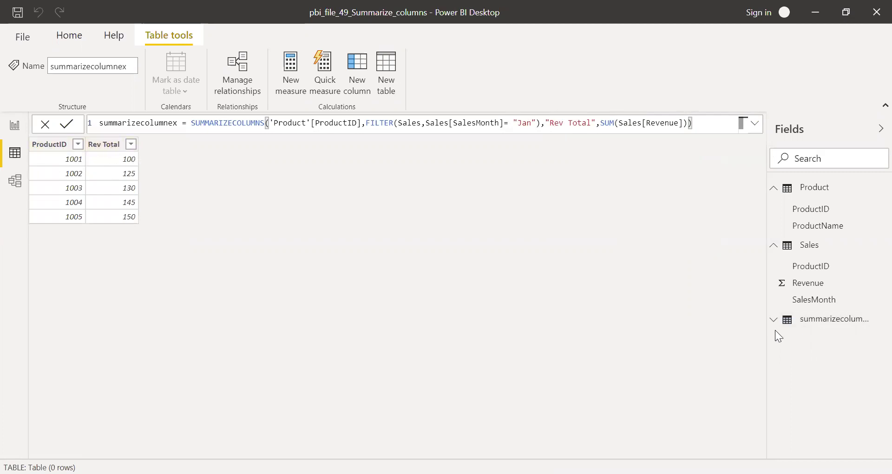
click(830, 321)
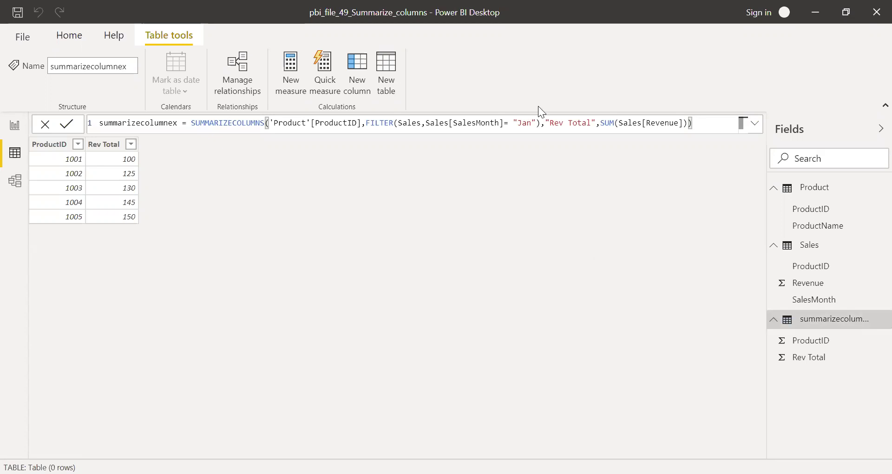
drag(542, 124, 368, 119)
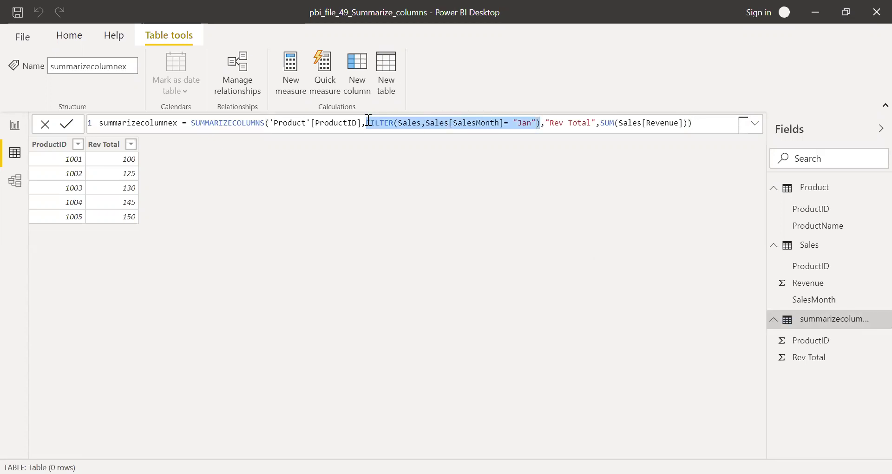
click(638, 213)
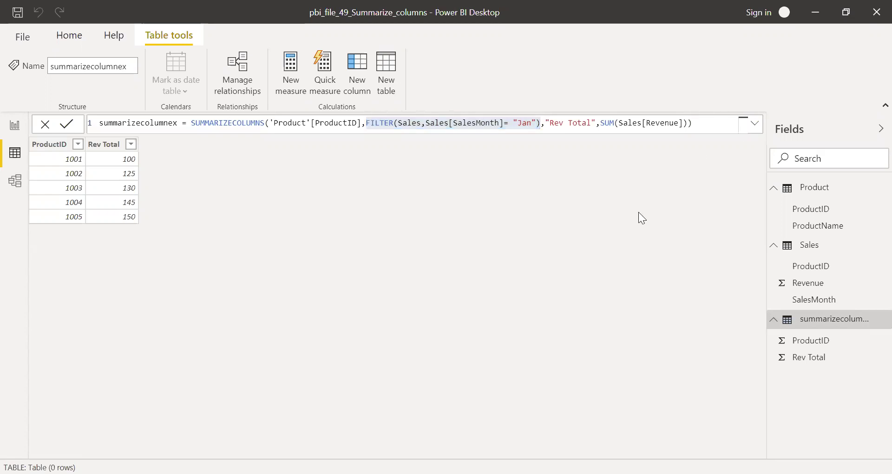